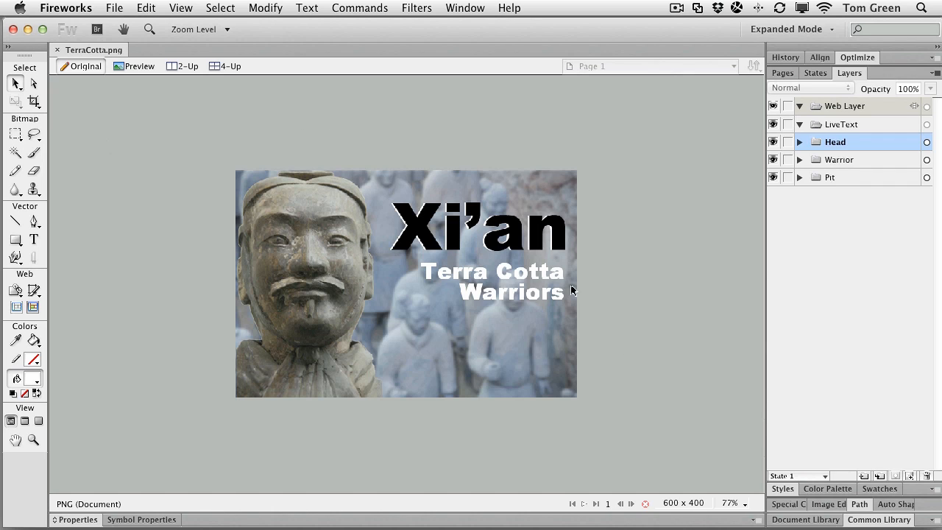
Examine the composition's objects by selecting the warrior head, the pit background, the Xi'an title and the Terra Cotta Warriors subtitle.
click(331, 256)
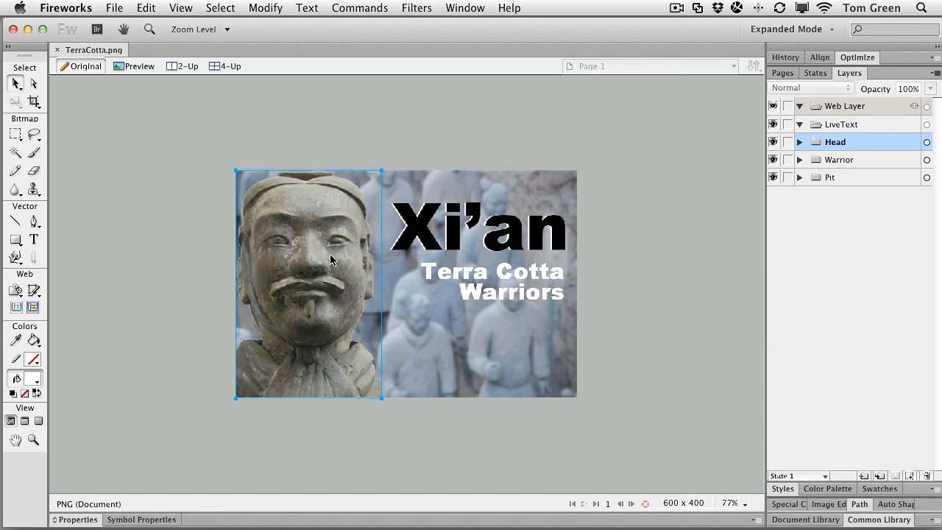
click(431, 333)
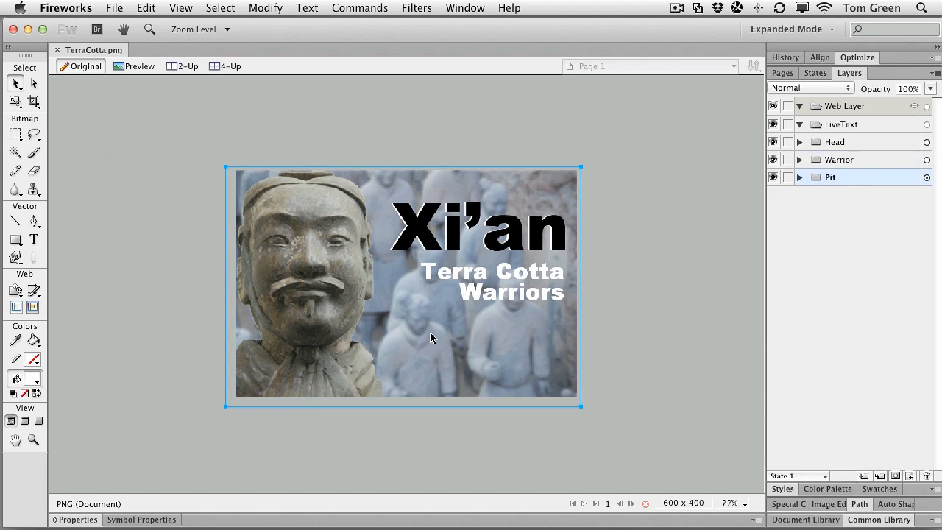
click(479, 245)
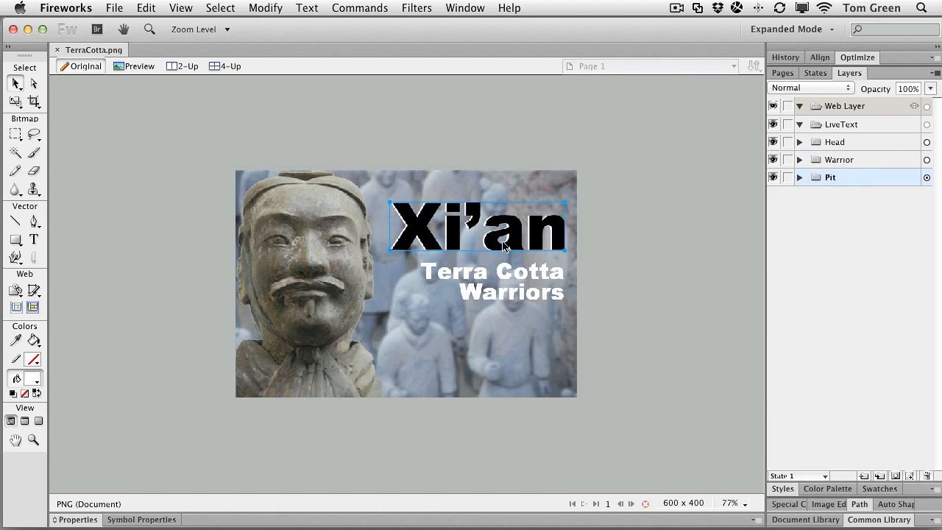
click(494, 283)
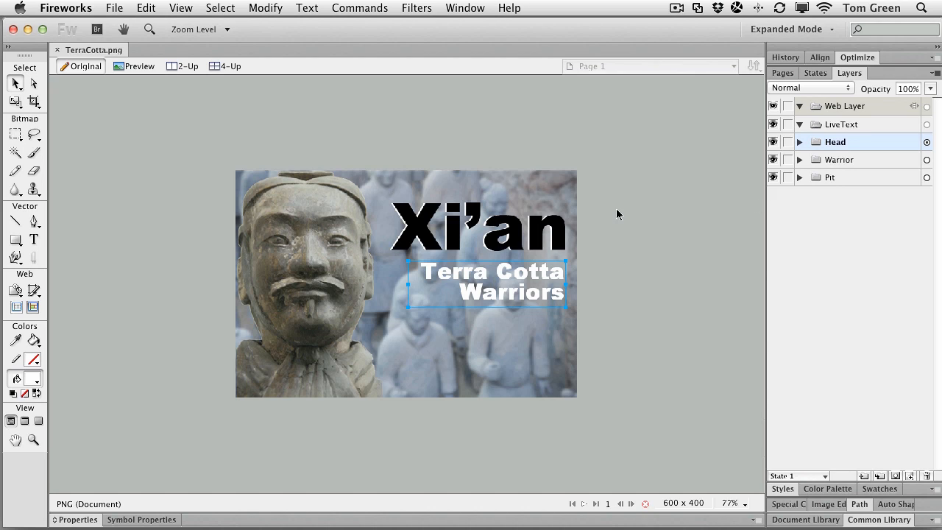
click(613, 146)
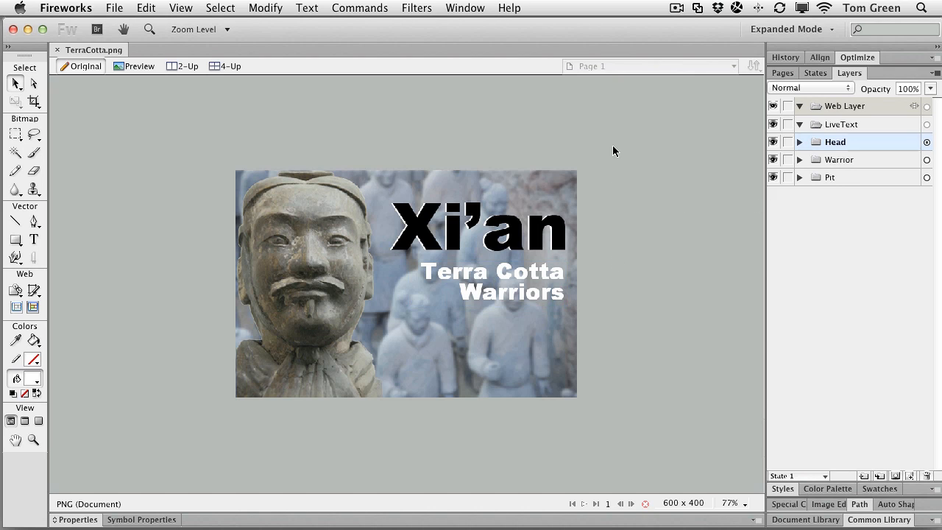
Move the Terra Cotta Warriors text object from the Head layer to the LiveText layer, then collapse both layers.
click(799, 142)
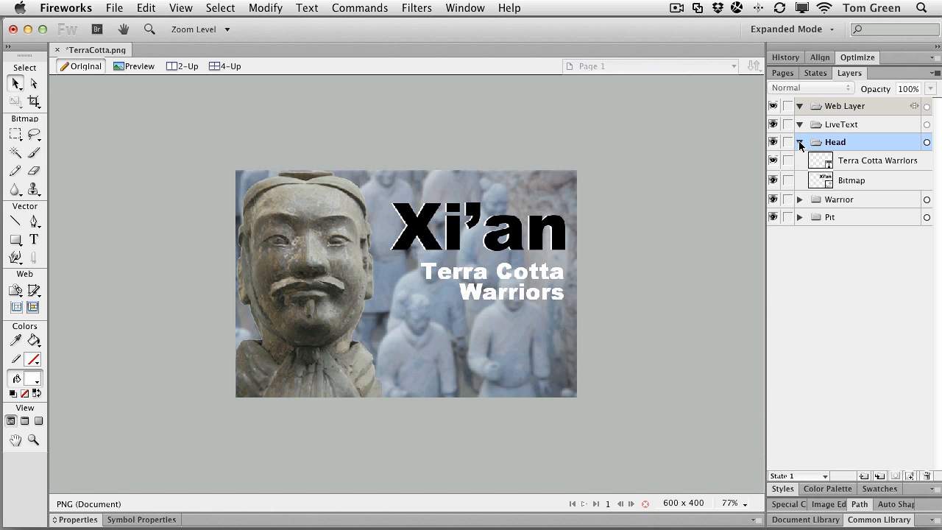
click(846, 162)
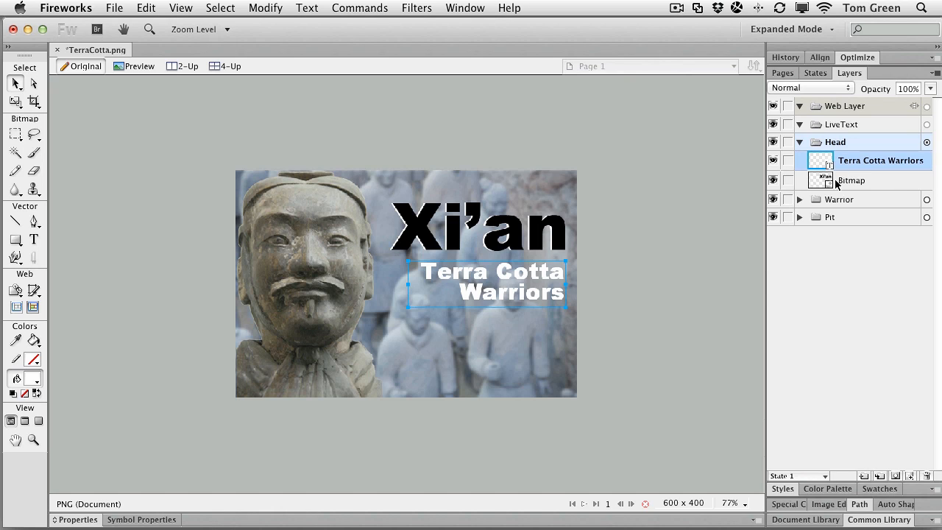
click(841, 181)
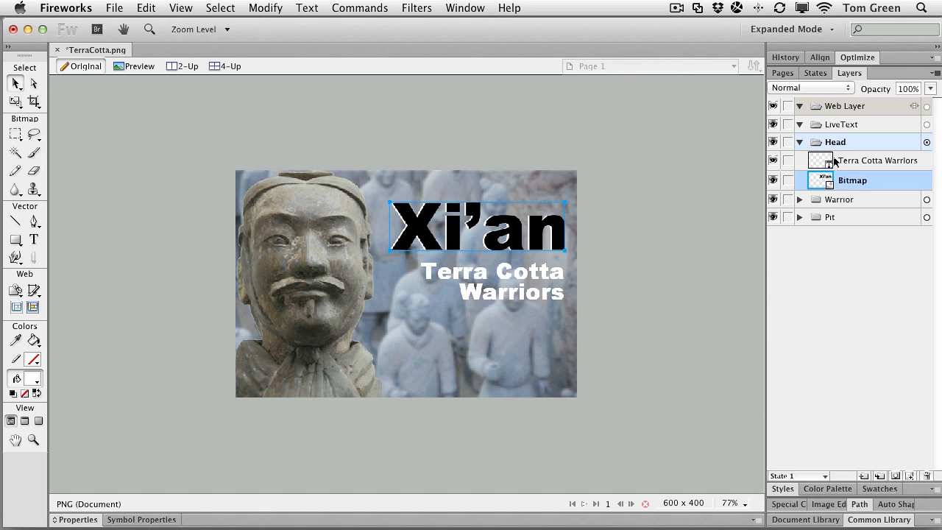
click(861, 161)
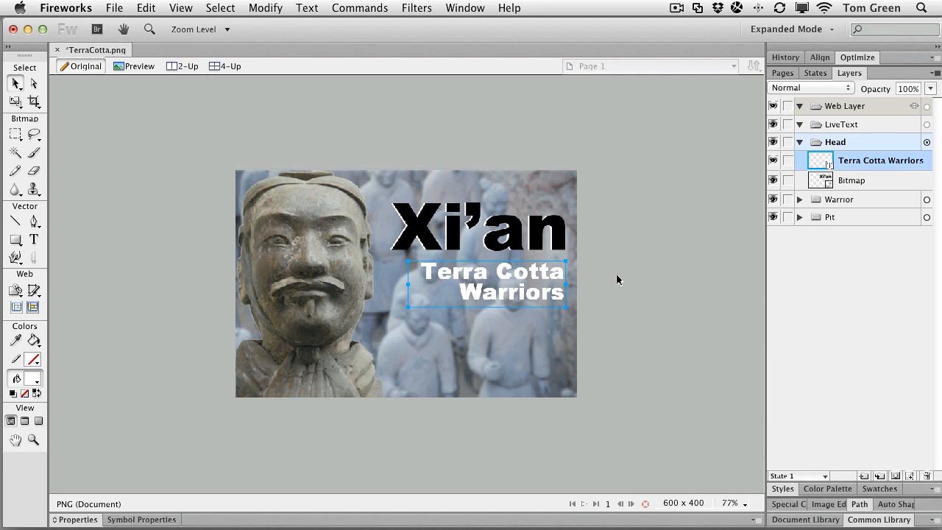
click(927, 125)
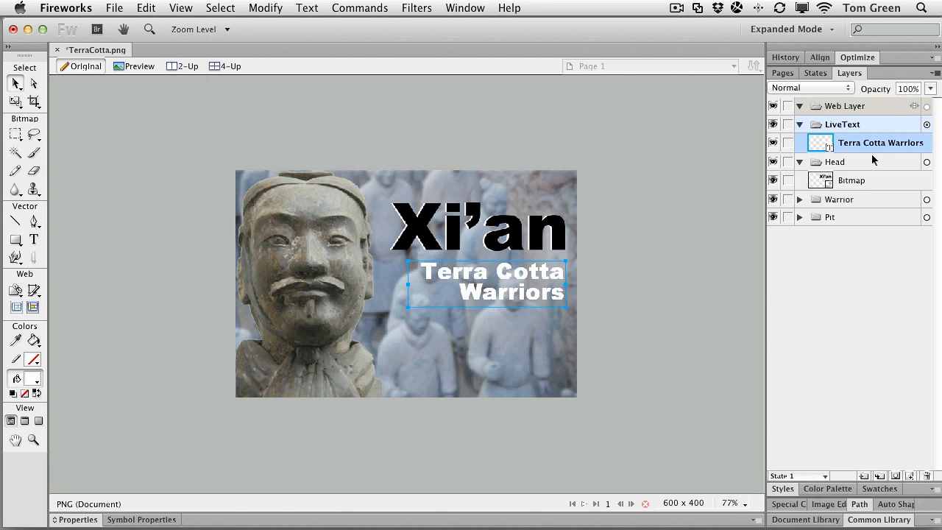
click(800, 163)
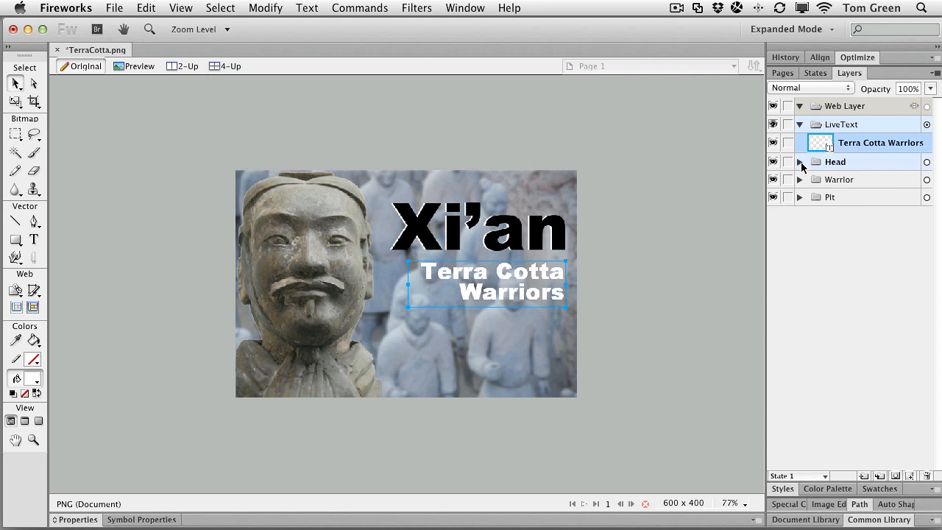
click(800, 126)
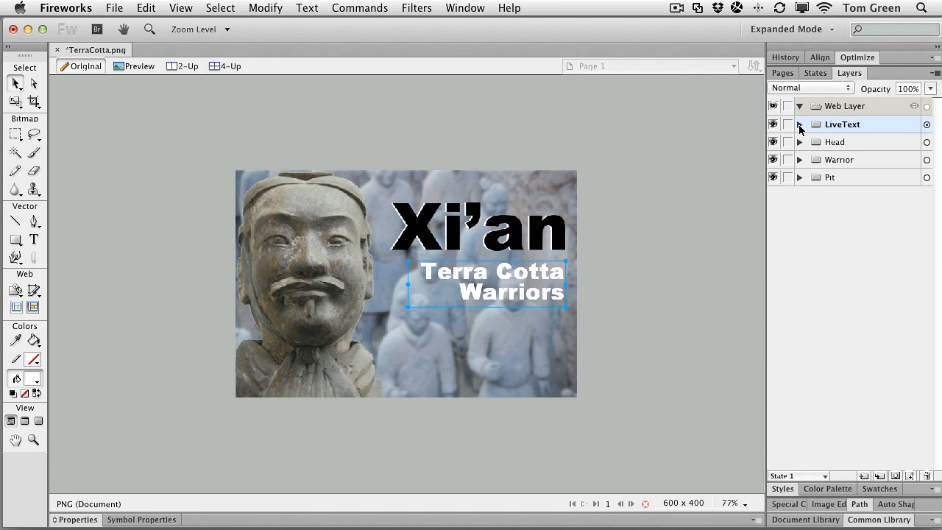
click(716, 128)
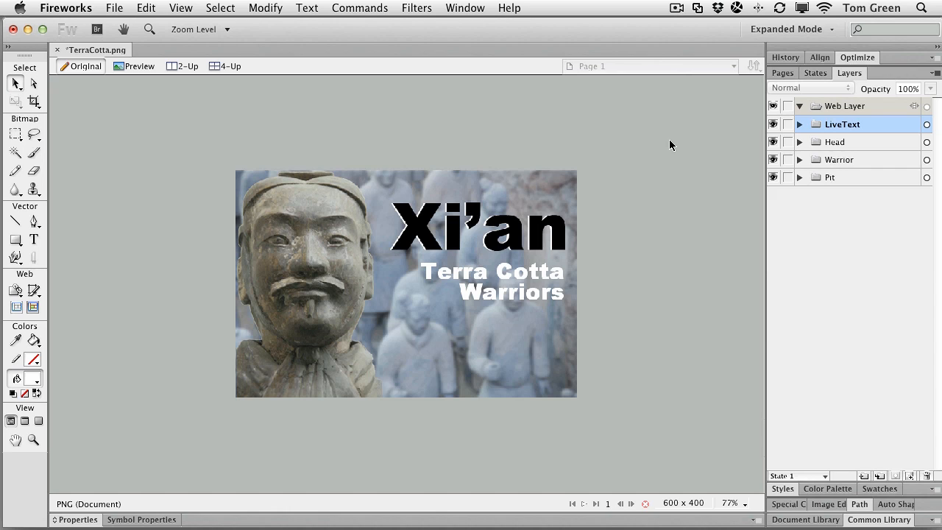
Try the Animated Gif Websnap 128 preset as the document's optimization setting.
click(857, 57)
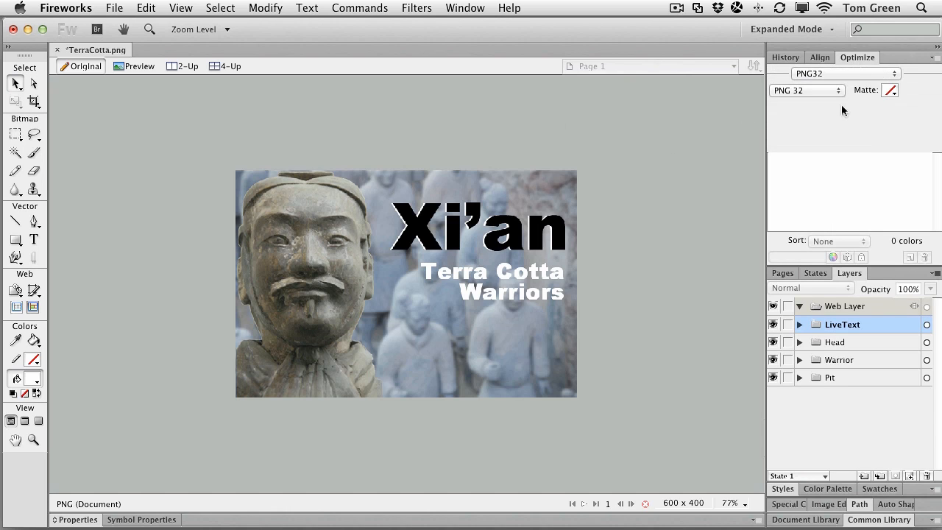
click(824, 72)
click(820, 73)
click(820, 72)
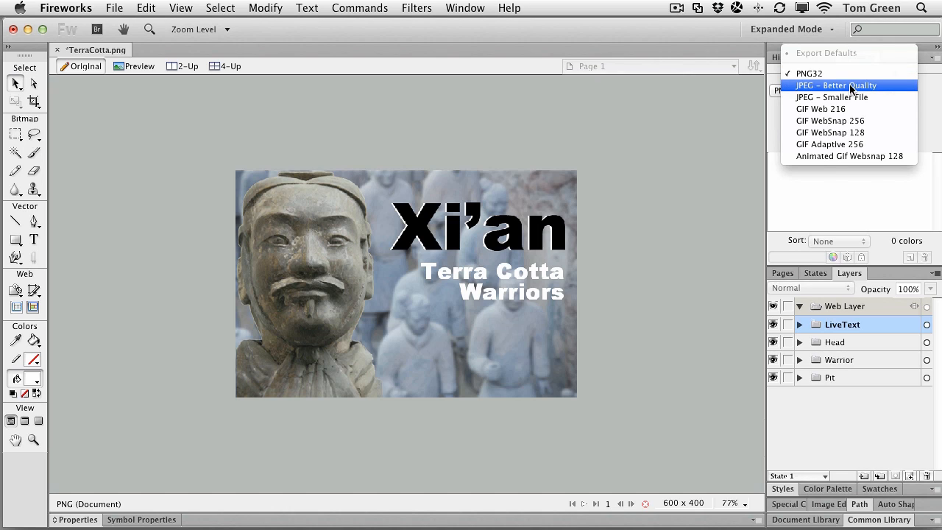
click(839, 158)
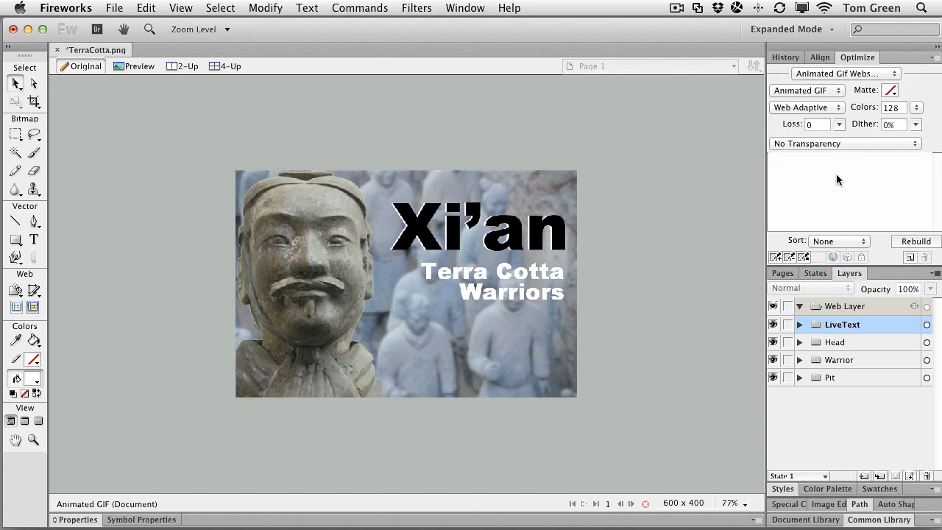
Set the document's optimization preset to PNG32 with PNG 32 as the file format.
click(846, 76)
click(824, 33)
click(809, 92)
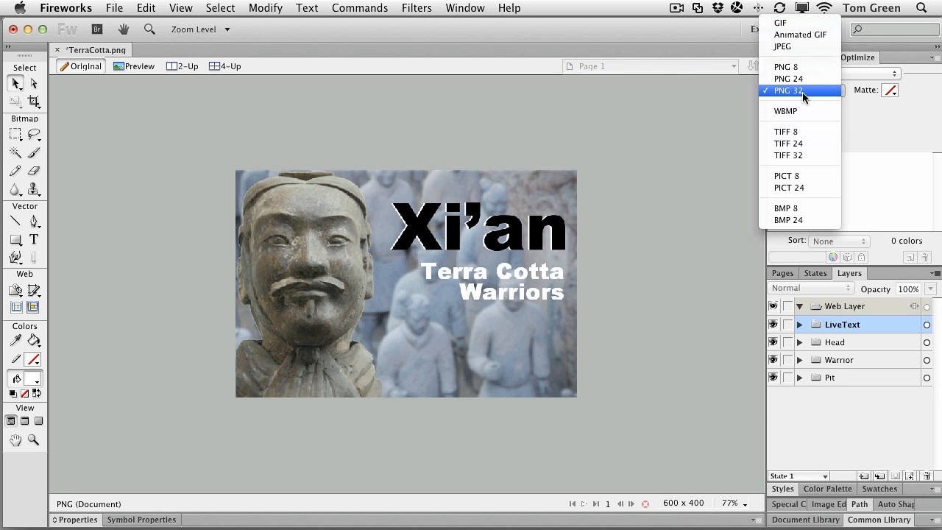
click(802, 91)
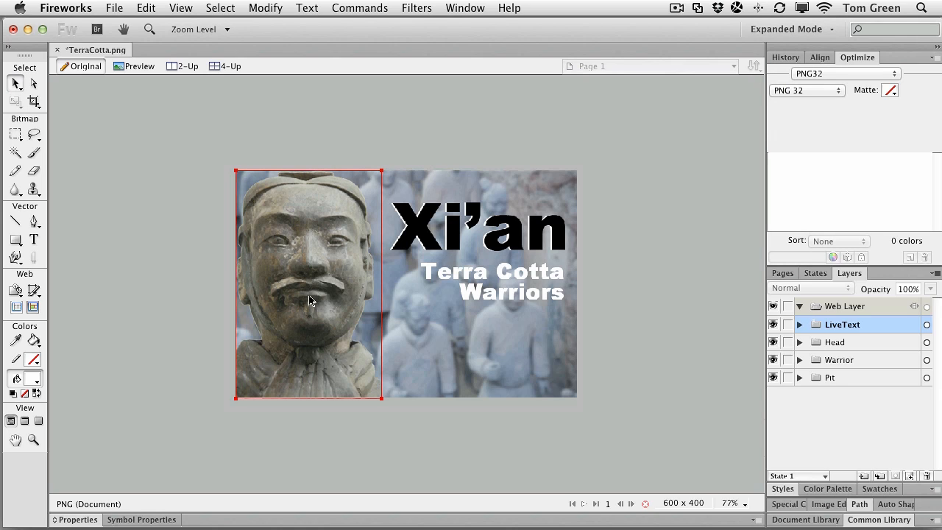
Try shifting the warrior head image slightly to the left, then move it back to the canvas's left edge.
mouse_move(310, 298)
mouse_down()
mouse_move(291, 466)
mouse_move(302, 294)
mouse_up()
click(451, 240)
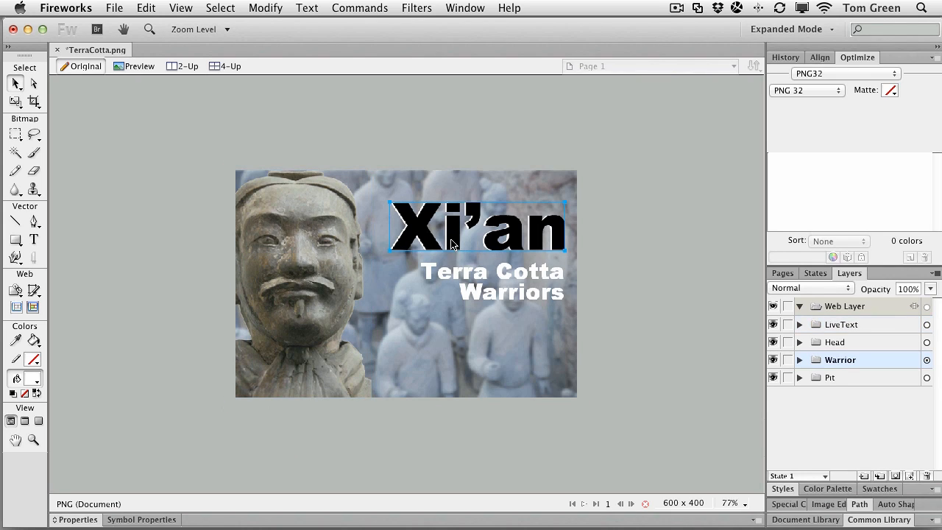
shift+click(467, 274)
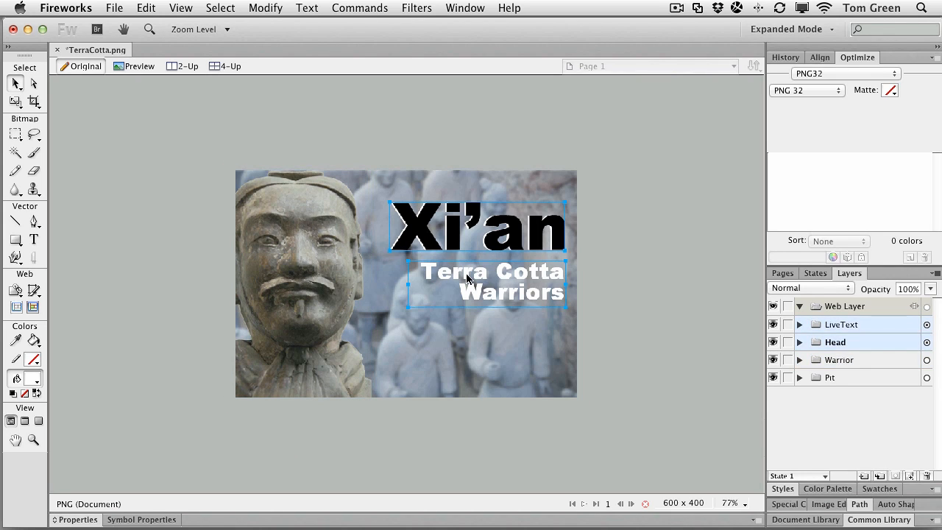
click(306, 286)
drag(306, 285, 300, 286)
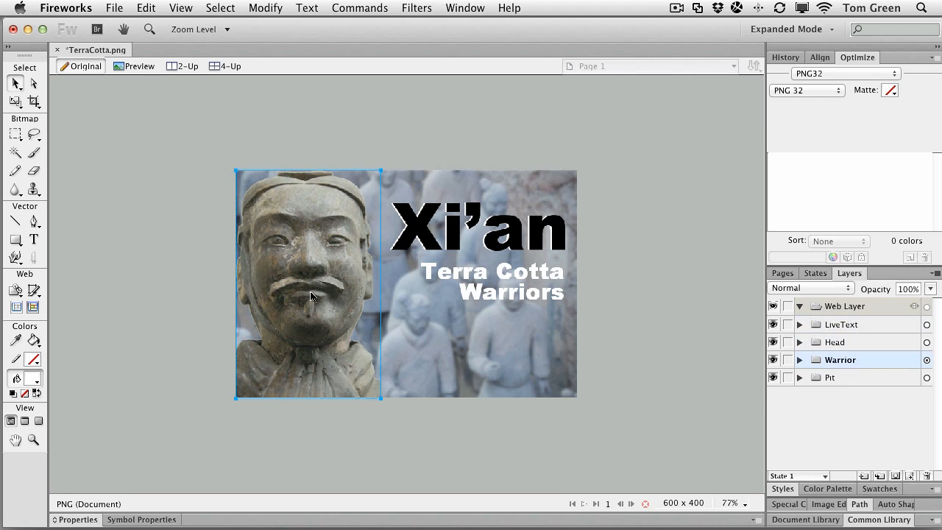
click(651, 346)
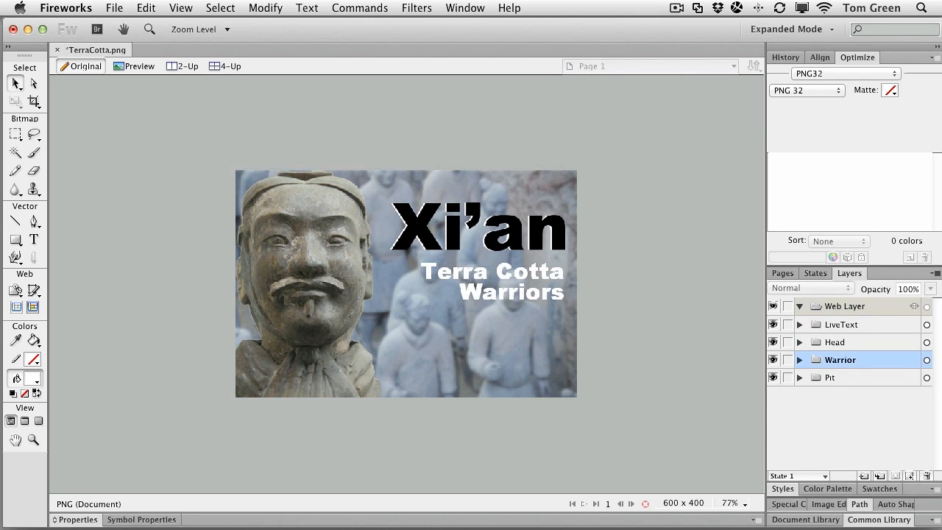
Export the document's layers to separate files in the Assets folder using Layers to Files with Trim Images.
click(116, 10)
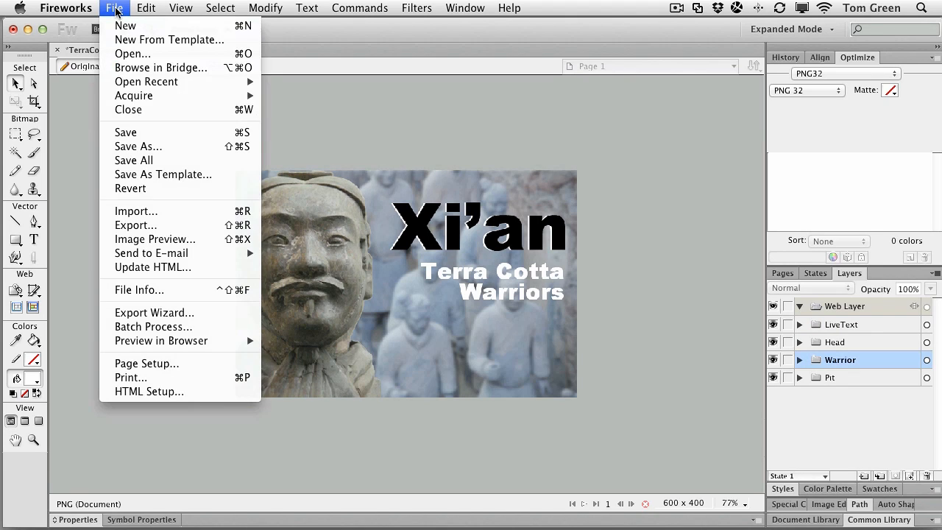
click(125, 227)
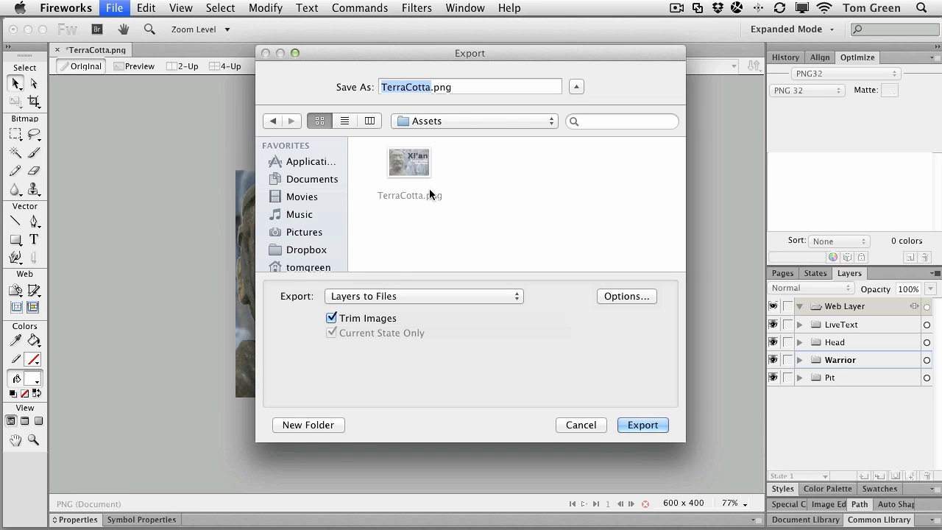
click(354, 295)
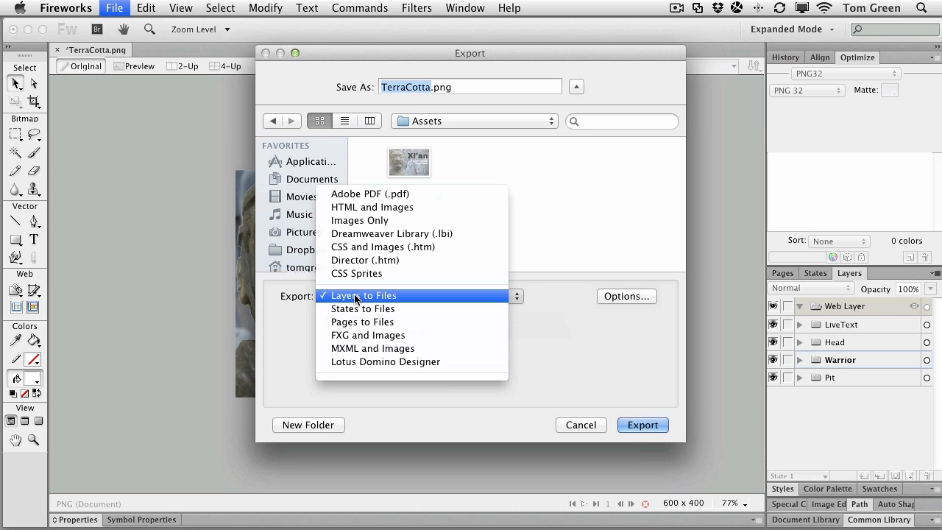
click(560, 295)
click(643, 425)
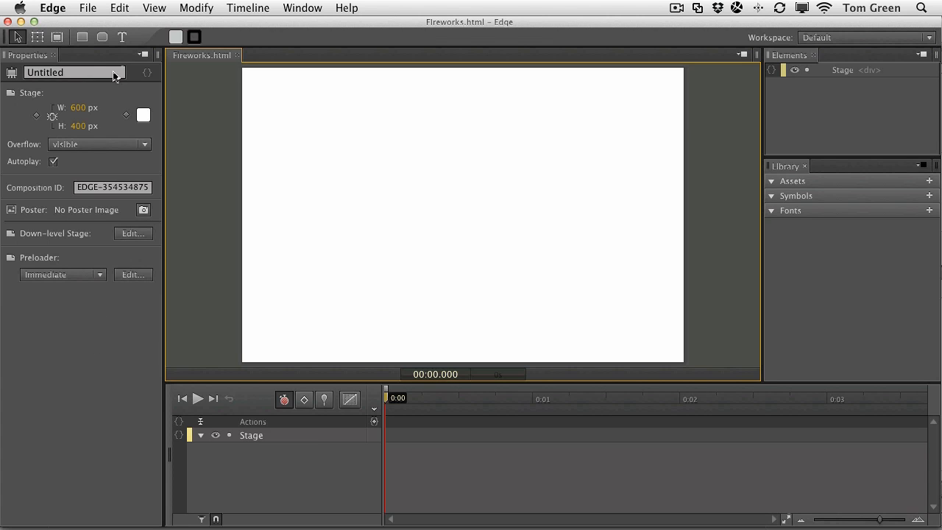
From Finder's Assets folder, place Head.png, LiveText.png, Pit.png and Warrior.png together onto the Edge stage, then close the folder window.
mouse_move(18, 525)
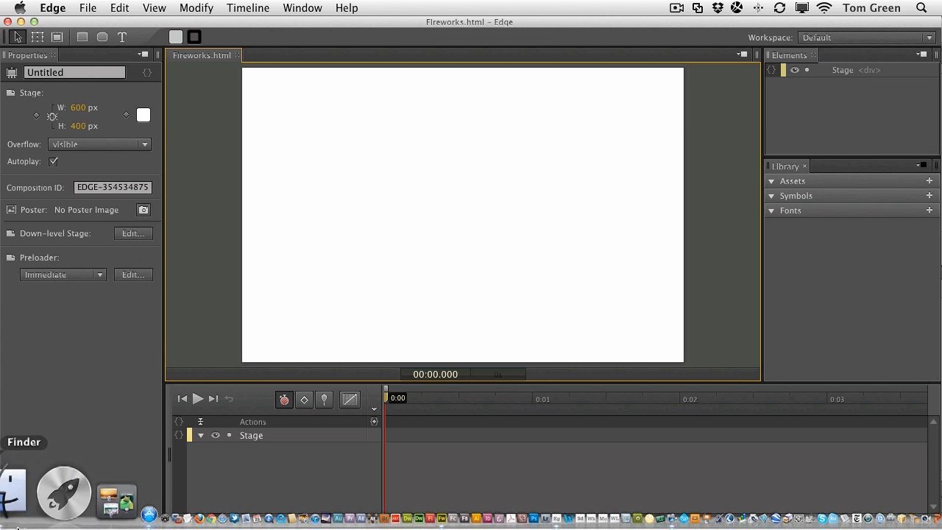
click(13, 505)
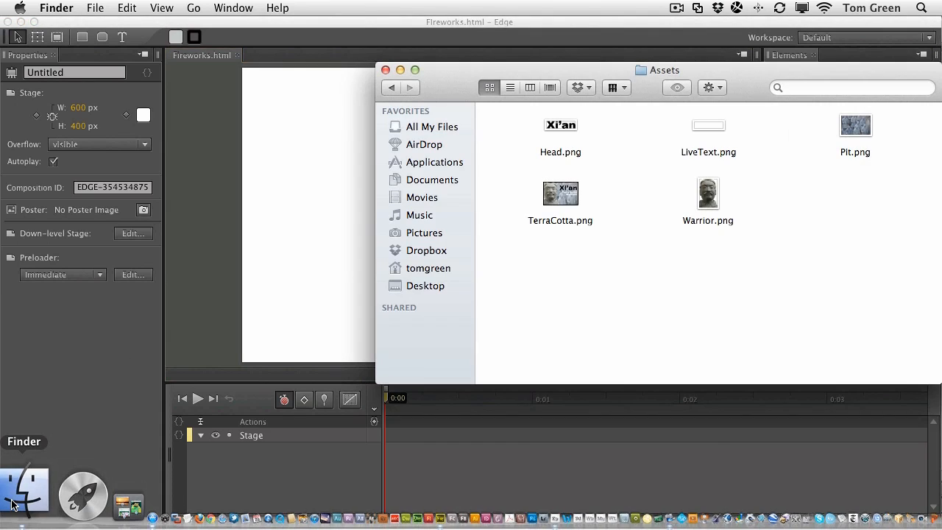
drag(621, 68, 375, 114)
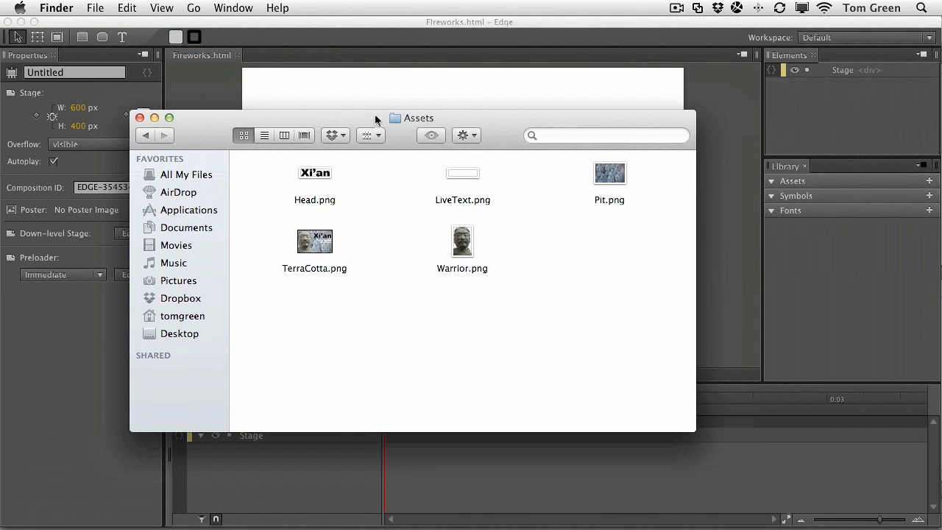
click(328, 173)
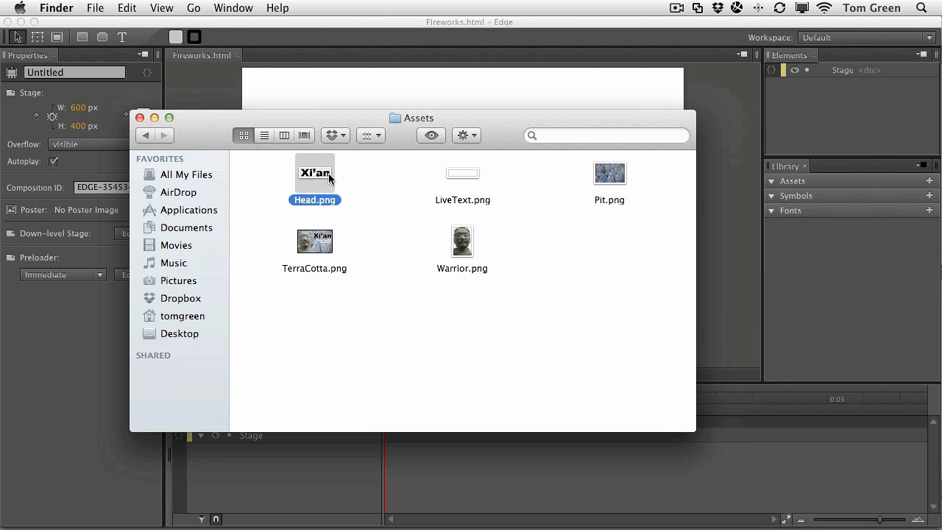
super+click(462, 173)
super+click(614, 177)
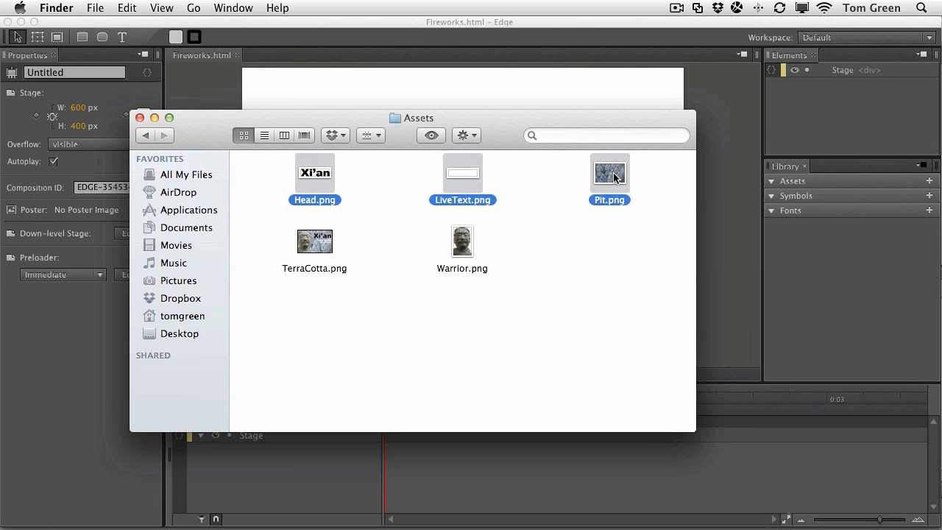
super+click(467, 250)
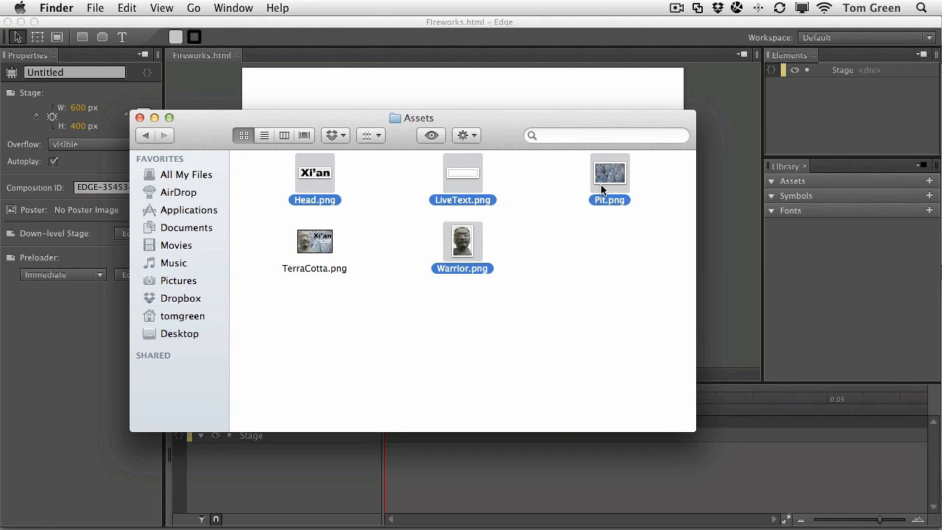
drag(481, 122, 460, 290)
drag(581, 342, 591, 134)
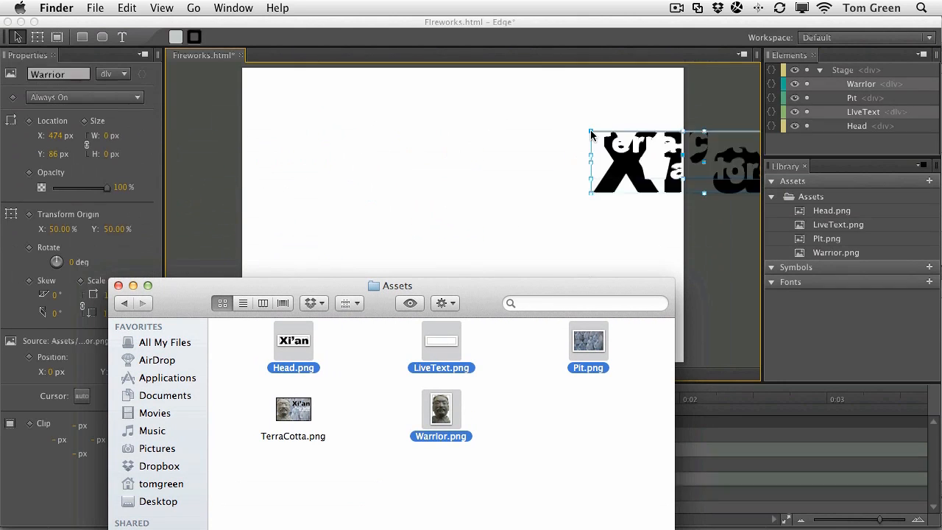
click(118, 286)
Move the four placed images together to X 0 px, Y 0 px so they align with the stage's upper-left corner.
click(338, 214)
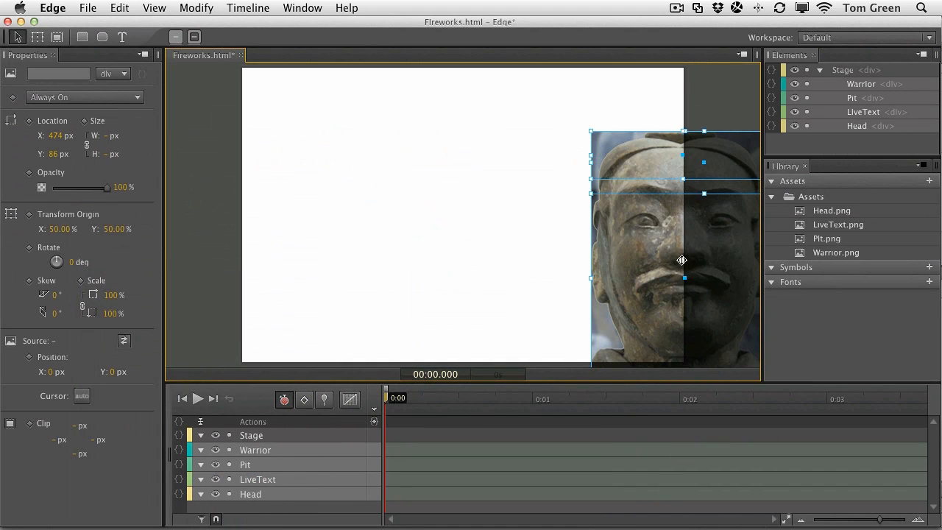
drag(647, 257, 298, 196)
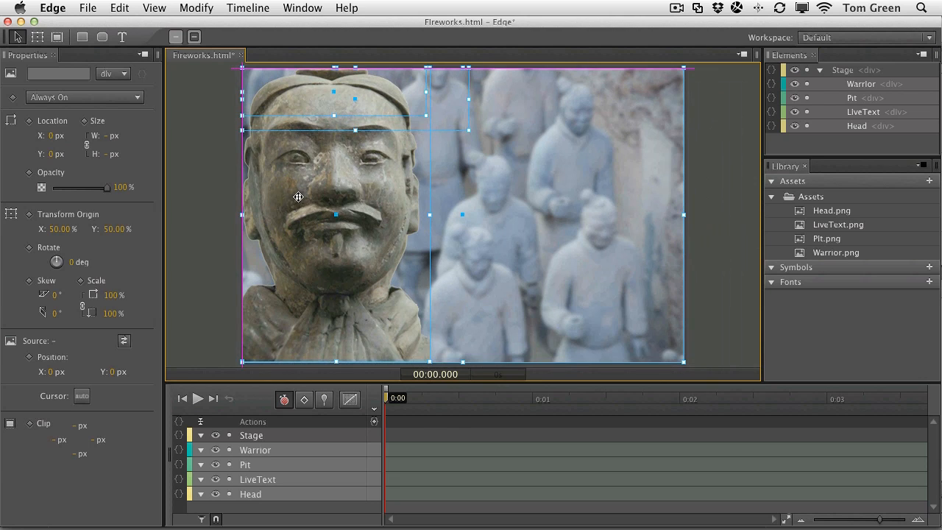
Bring the LiveText image to the top of the stacking order and move it to the stage's right half, below mid-height.
click(714, 238)
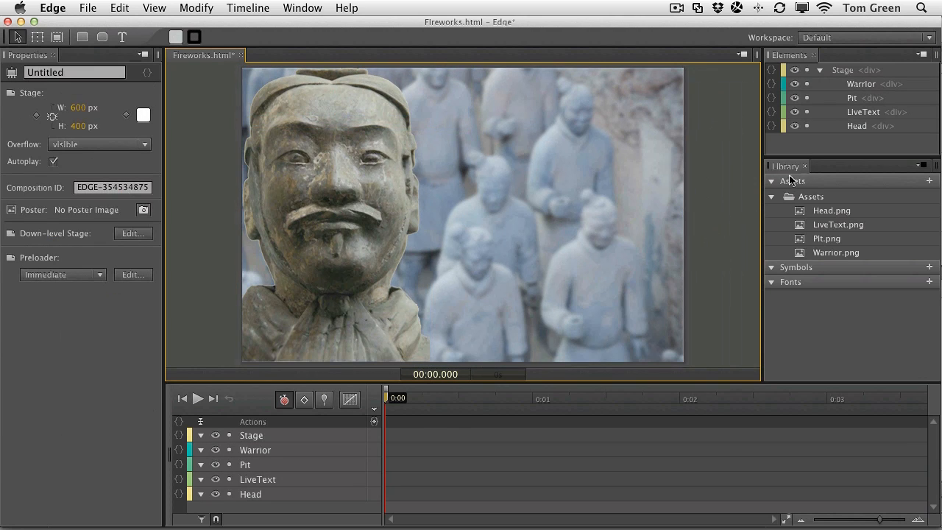
click(859, 112)
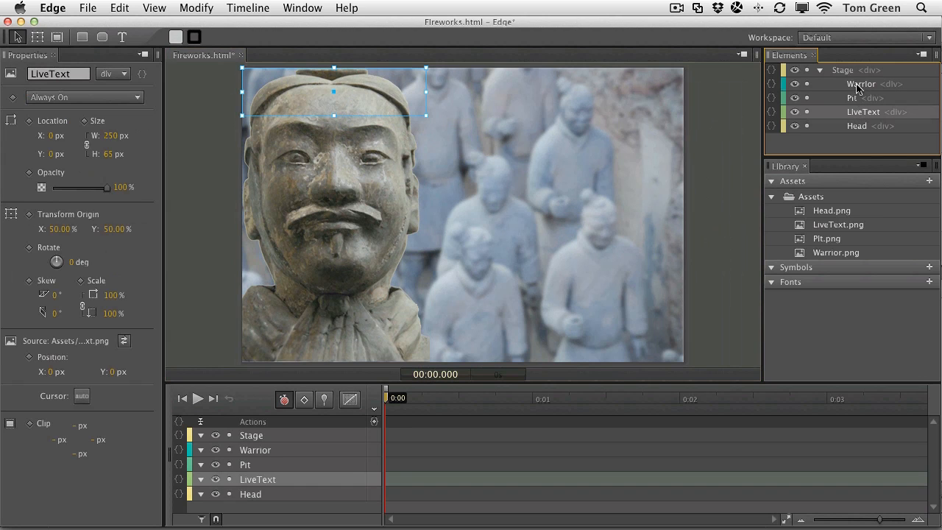
drag(856, 116, 858, 78)
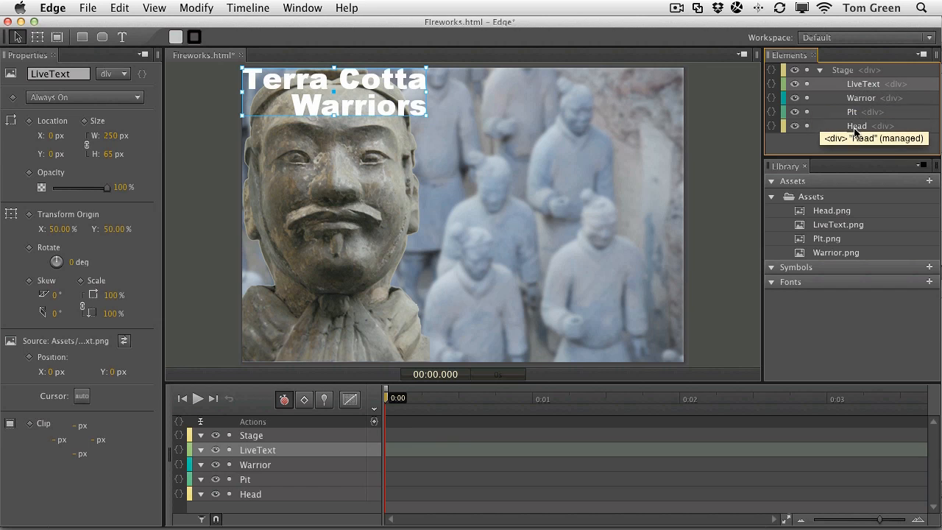
drag(400, 83, 641, 236)
Stack Head directly below LiveText, place it at X 272 px, Y 86 px, and nudge the Terra Cotta Warriors text up to Y 200 px.
click(856, 126)
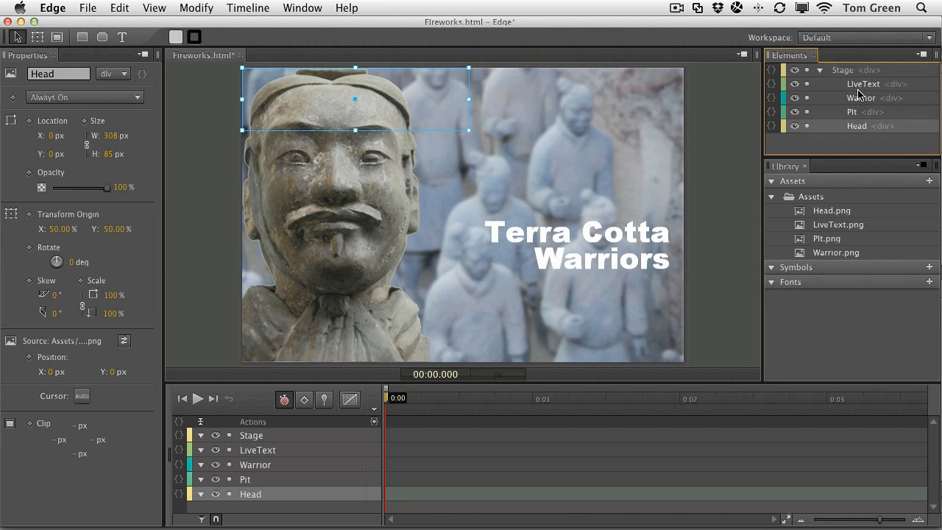
drag(858, 127, 858, 92)
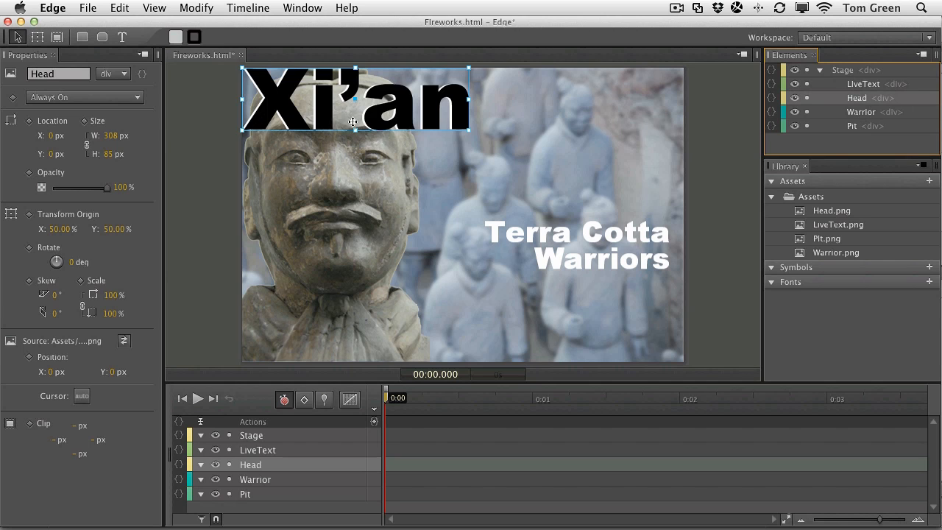
drag(344, 120, 529, 176)
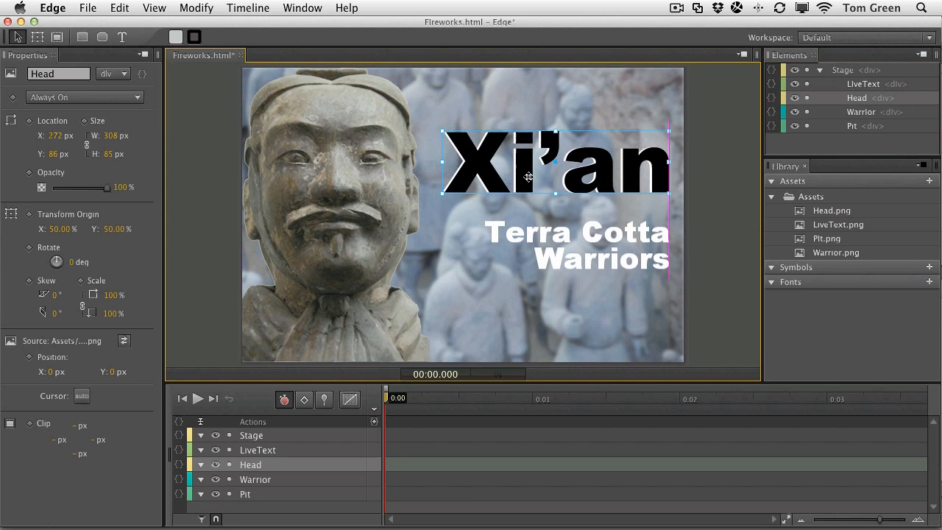
drag(590, 249, 587, 244)
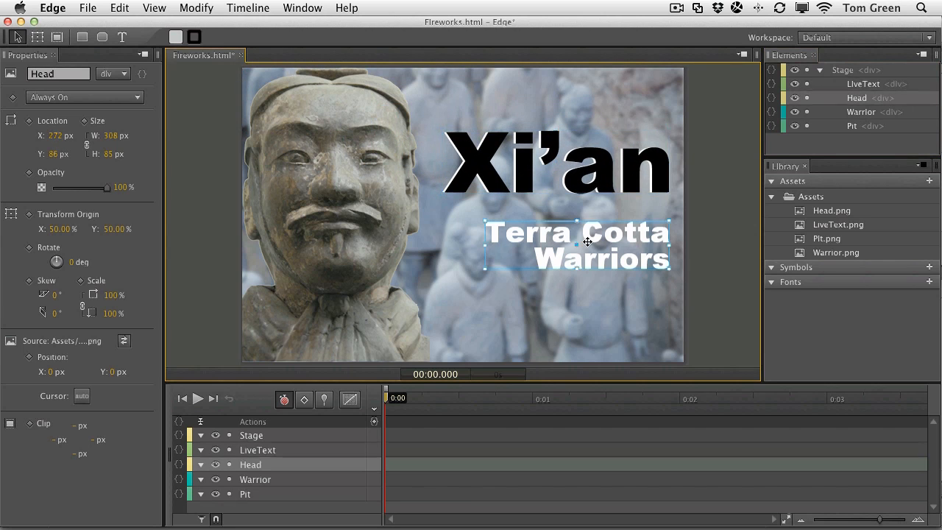
With the Pin set 2 seconds after the playhead at 0:00, move the Warrior image straight down off the stage to Y 400 px.
mouse_move(336, 177)
mouse_down()
mouse_move(334, 185)
mouse_move(336, 177)
mouse_up()
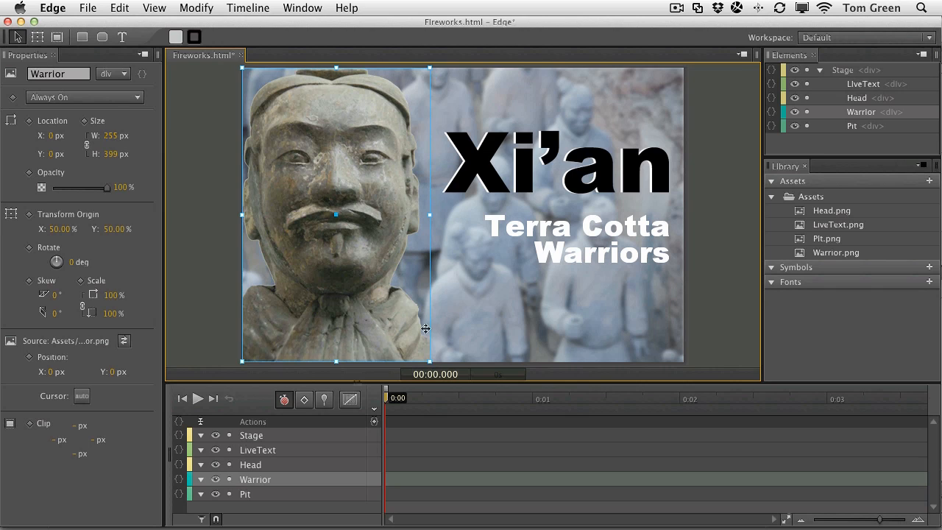
click(324, 399)
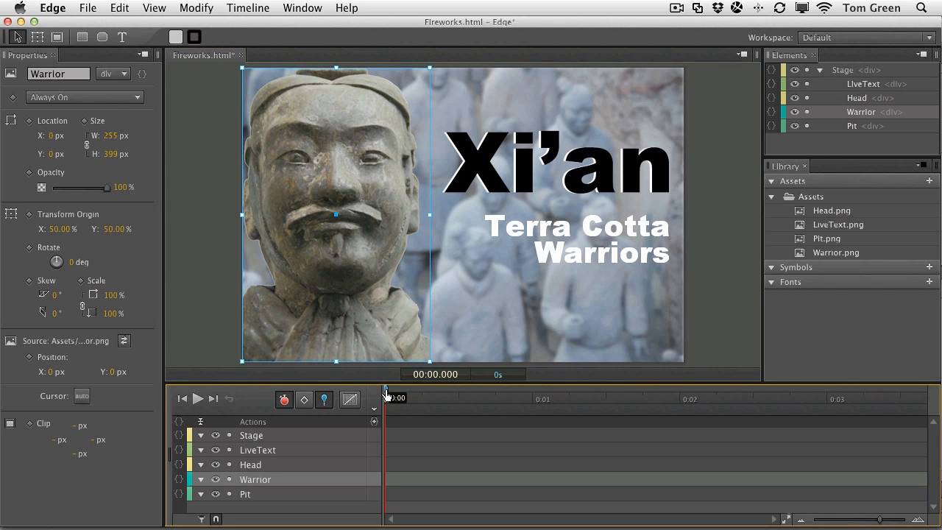
drag(386, 395, 682, 405)
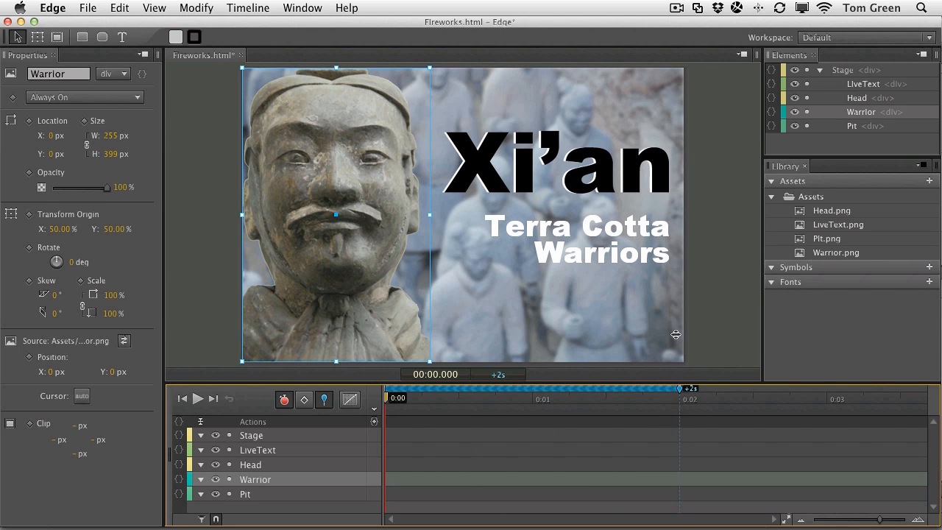
click(362, 156)
drag(362, 156, 369, 377)
drag(378, 317, 374, 390)
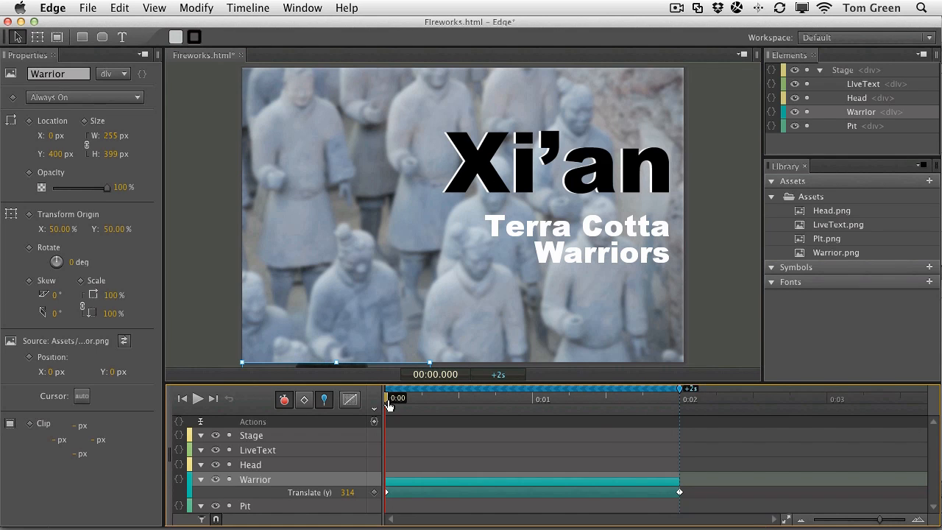
Set the opacity of the Xi'an and Terra Cotta Warriors text images to 0% at 0:00 so both fade in over 2 seconds.
click(486, 163)
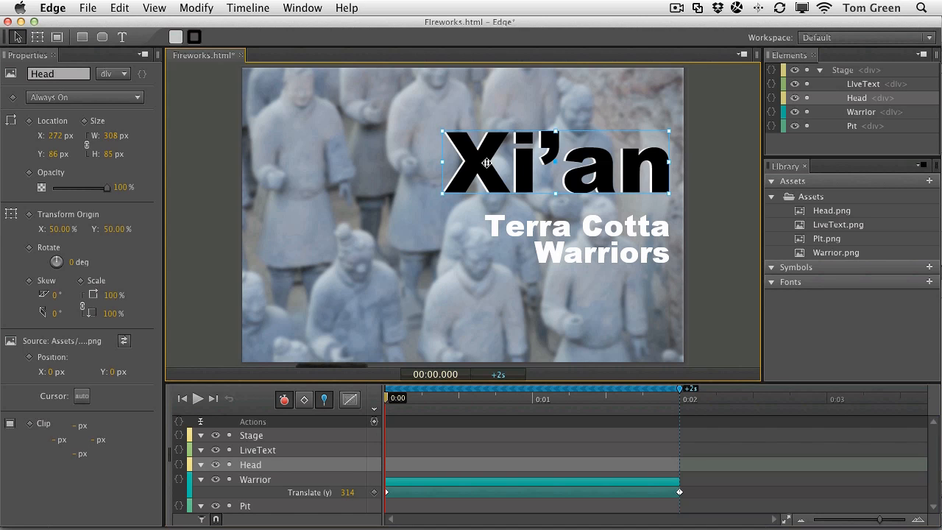
drag(107, 193, 52, 193)
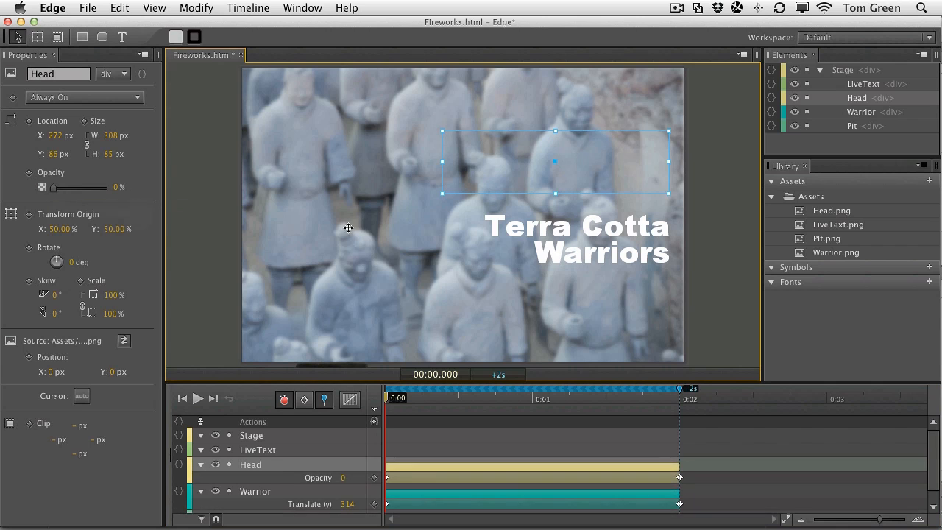
click(576, 226)
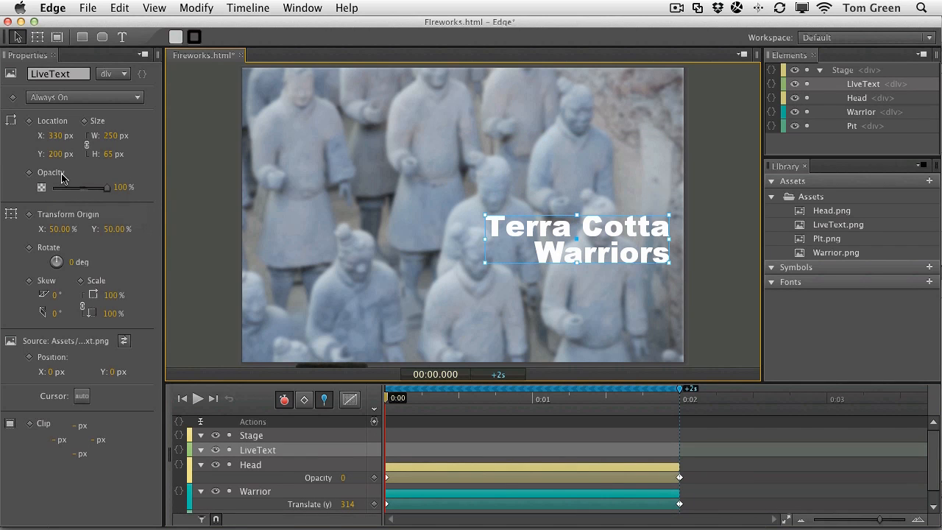
drag(108, 190, 53, 193)
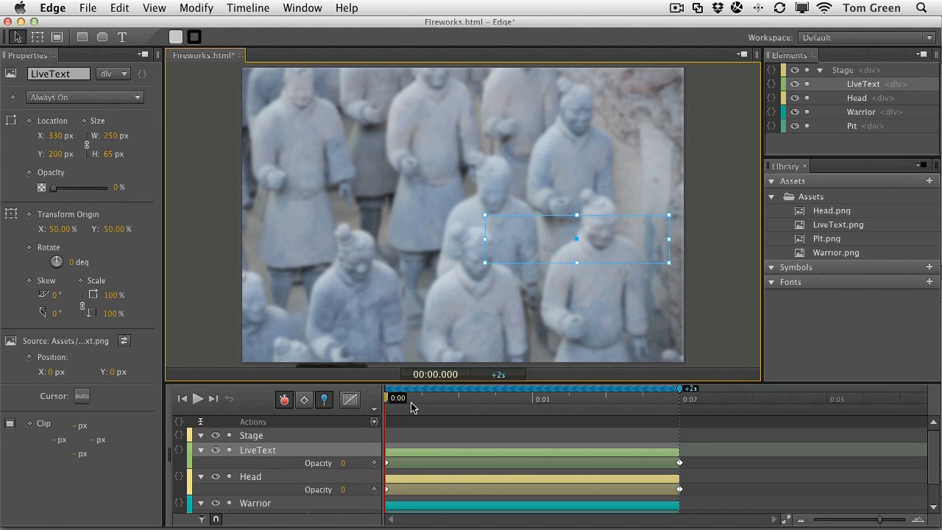
Play the animation on the timeline, deselect the text, and preview the composition in the Firefox browser.
key(space)
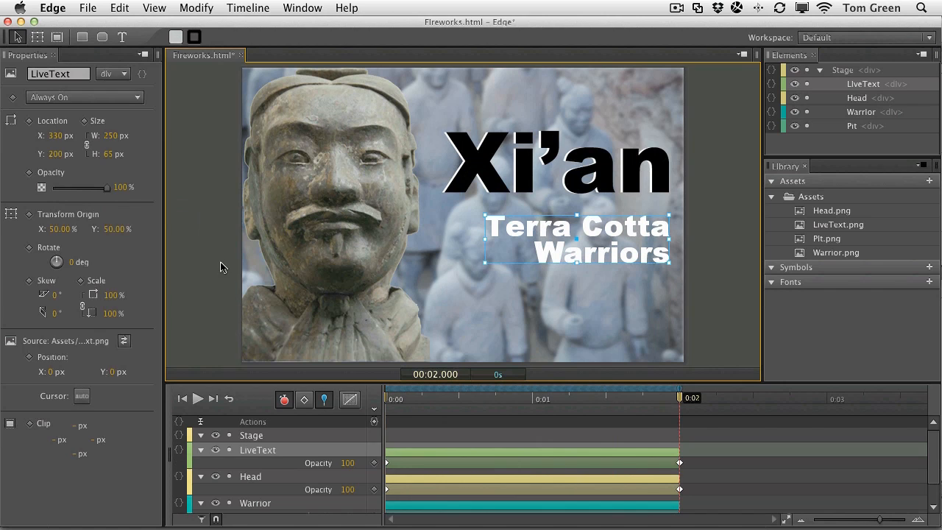
click(199, 236)
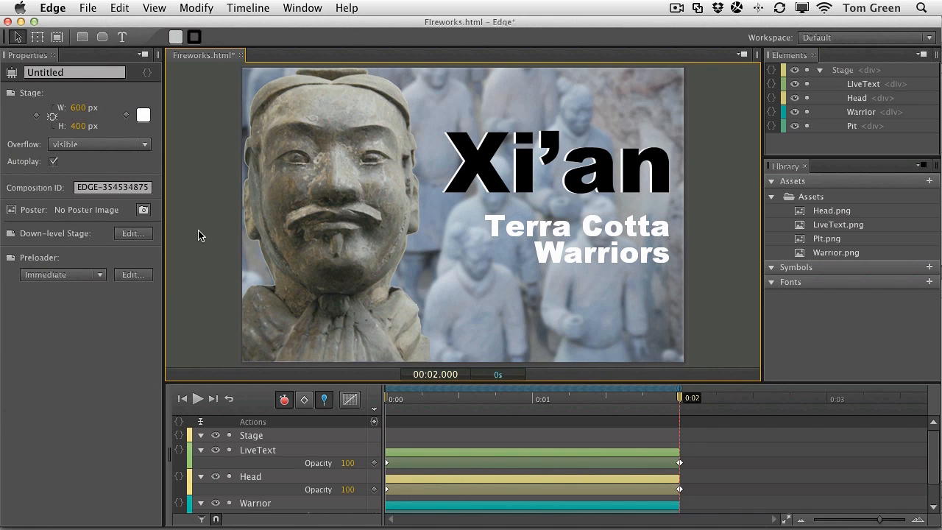
key(super+Return)
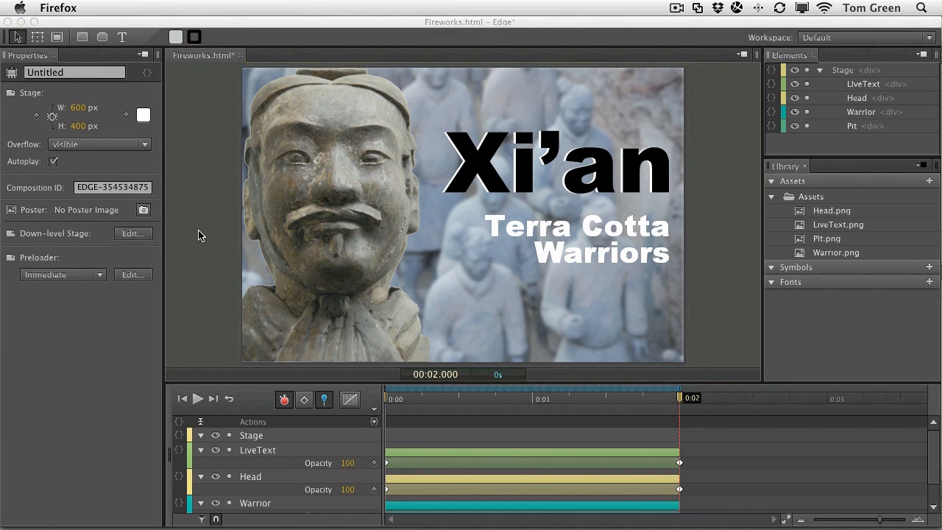